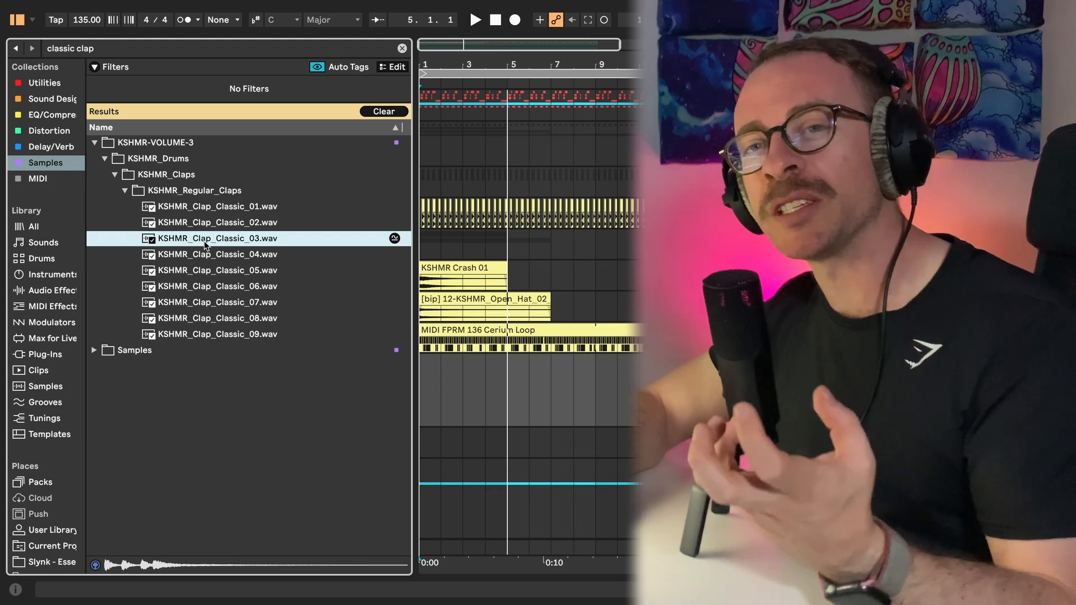
- Place the KSHMR_Clap_Classic_03 sample on a new track in the Percussions group, at beats 5.2 and 5.4
left_click_drag(204, 244, 697, 377)
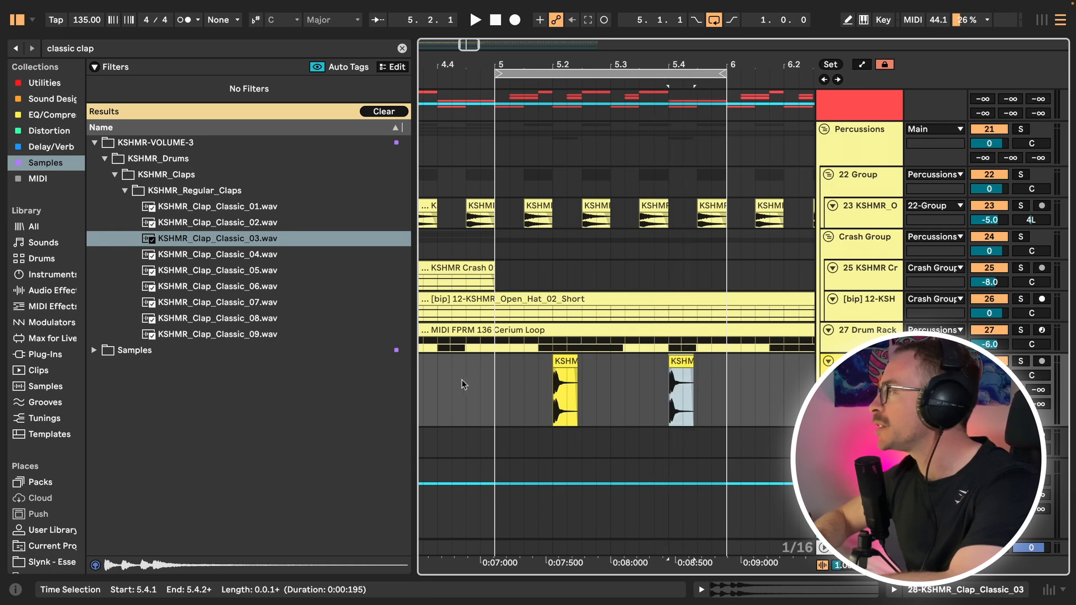
left_click(493, 387)
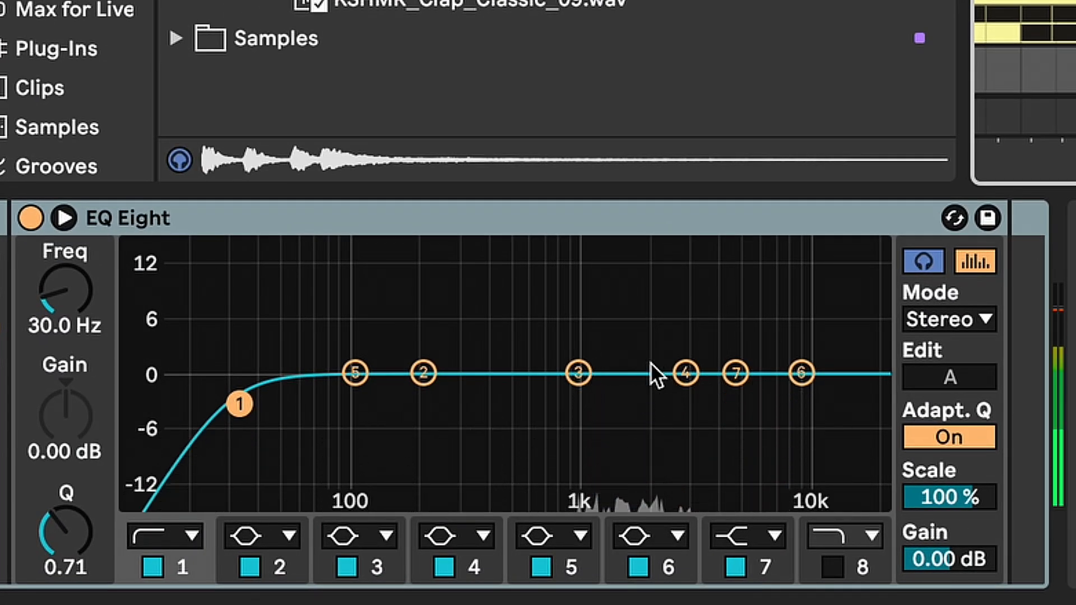
- In the classic clap's EQ Eight, move band 3 to 1.41 kHz and band 2 to 215 Hz, and raise the low cut to just below 200 Hz
left_click_drag(580, 377, 586, 375)
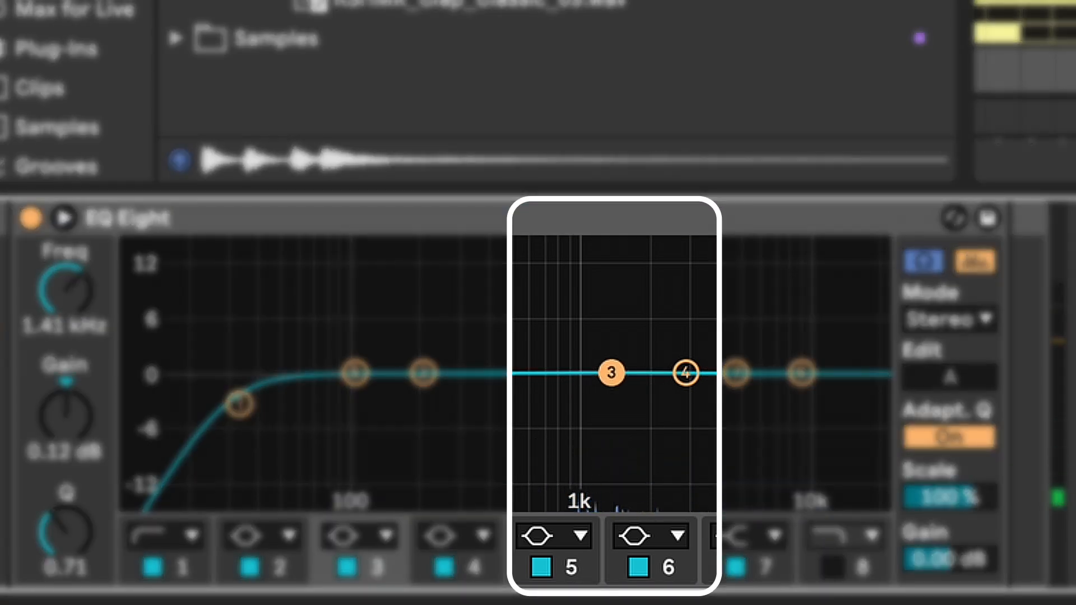
left_click_drag(423, 374, 430, 370)
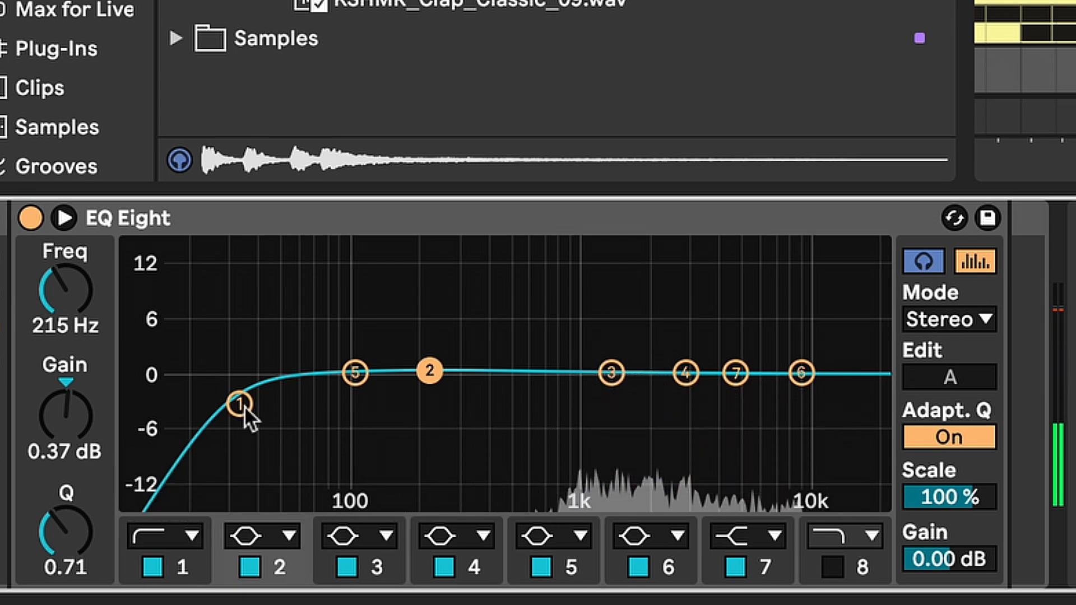
left_click_drag(241, 403, 406, 404)
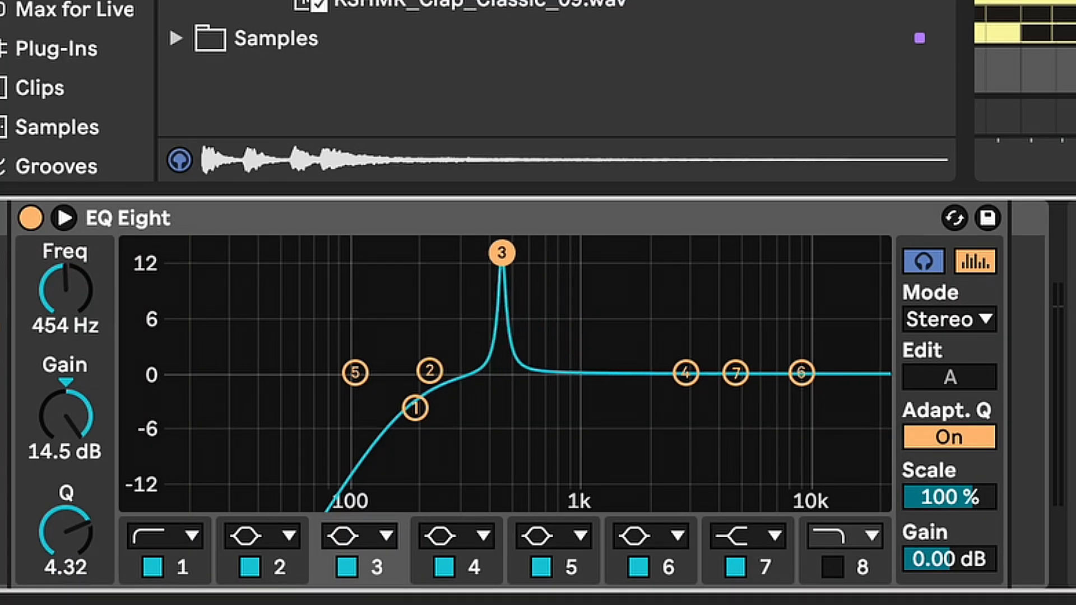
- Sweep band 3 as a narrow boost up towards 1 kHz and turn it into a -3.81 dB cut at 958 Hz
mouse_move(506, 252)
left_mouse_down()
mouse_move(799, 258)
mouse_move(522, 259)
left_mouse_up()
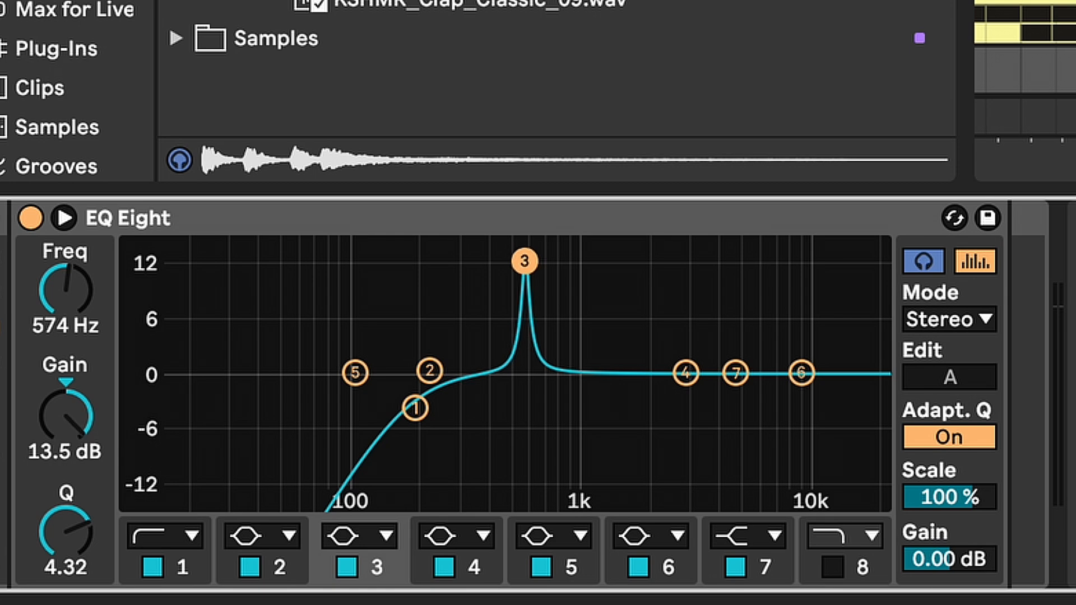
left_click_drag(524, 260, 576, 263)
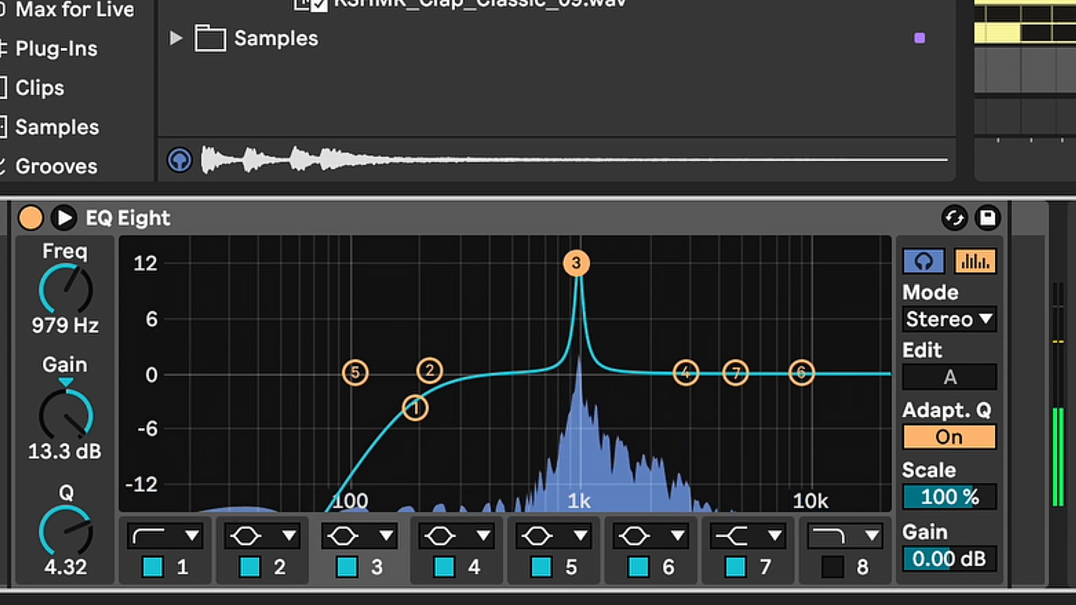
left_click_drag(576, 262, 573, 263)
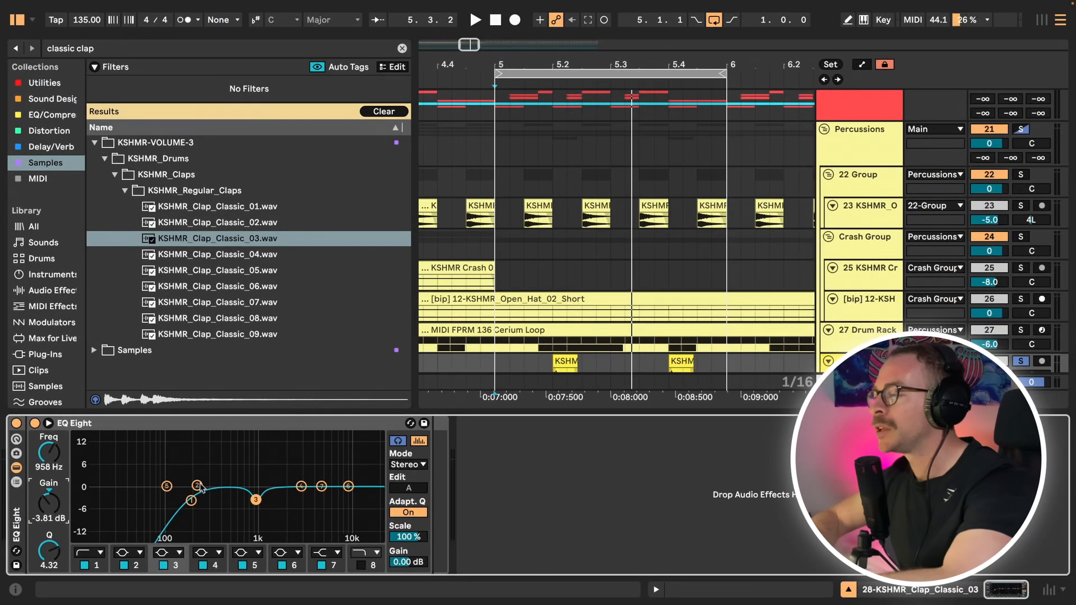
- Sweep bands 2 and 4 for resonances and make narrow cuts, with band 4 at 2.72 kHz, -5.71 dB and Q 6.05
left_click_drag(216, 438, 284, 437)
mouse_move(48, 550)
left_mouse_down()
mouse_move(48, 527)
mouse_move(49, 551)
left_mouse_up()
left_click_drag(301, 486, 297, 437)
mouse_move(49, 550)
left_mouse_down()
mouse_move(49, 515)
mouse_move(49, 549)
left_mouse_up()
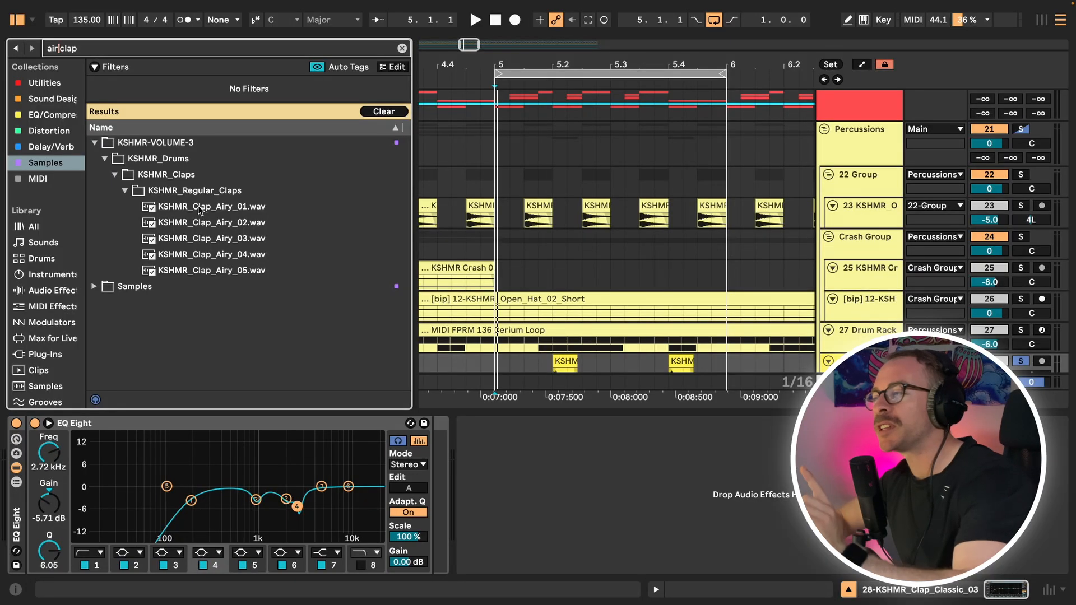
- Audition the KSHMR_Clap_Airy samples 01 to 05, listening again to 02 and 03
left_click(199, 208)
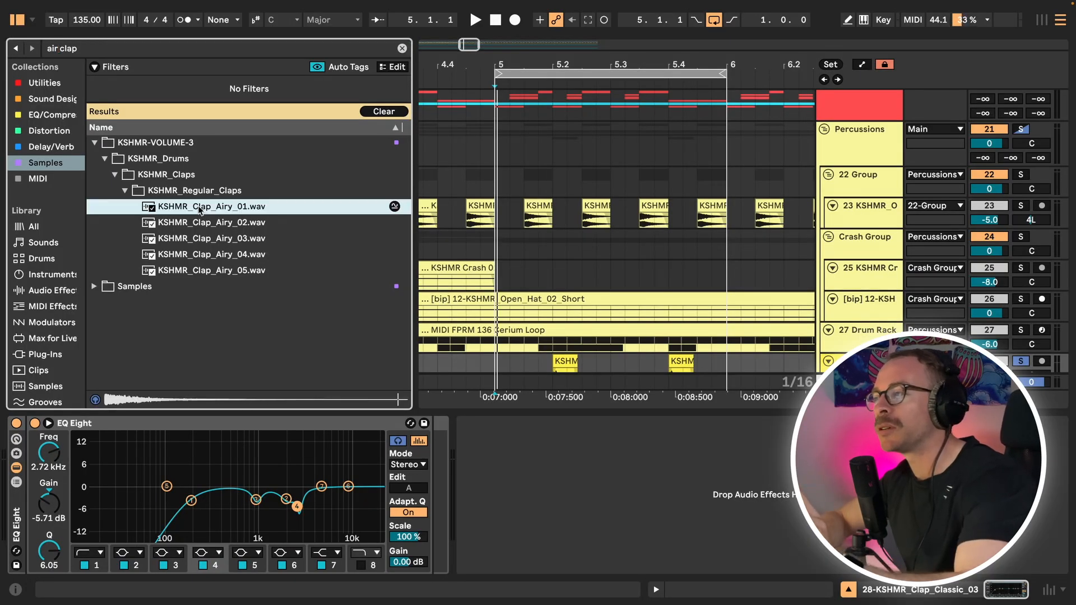
left_click(202, 223)
left_click(205, 241)
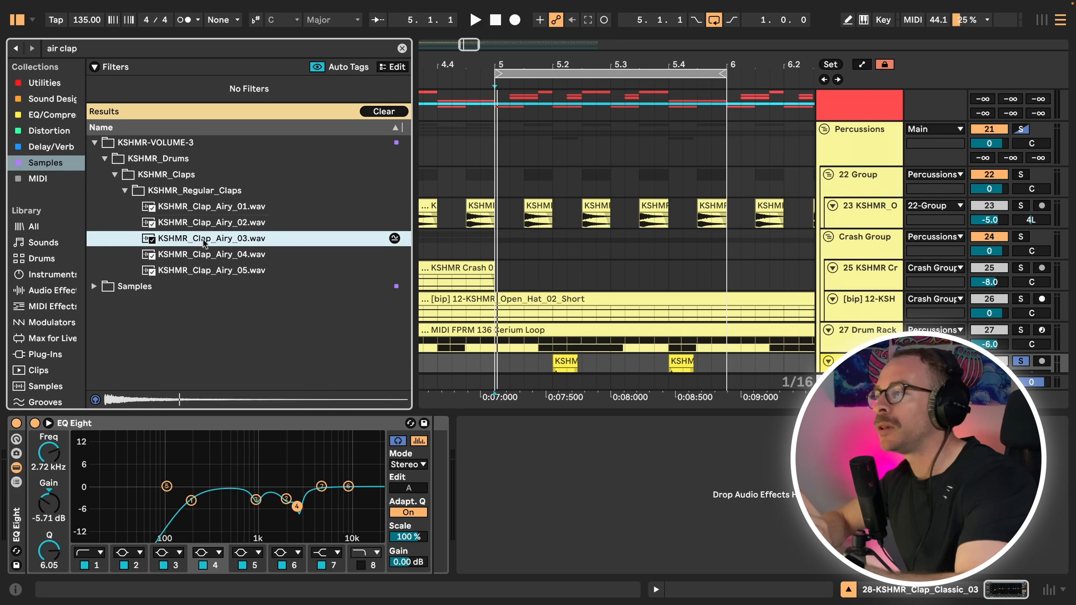
left_click(207, 256)
left_click(208, 272)
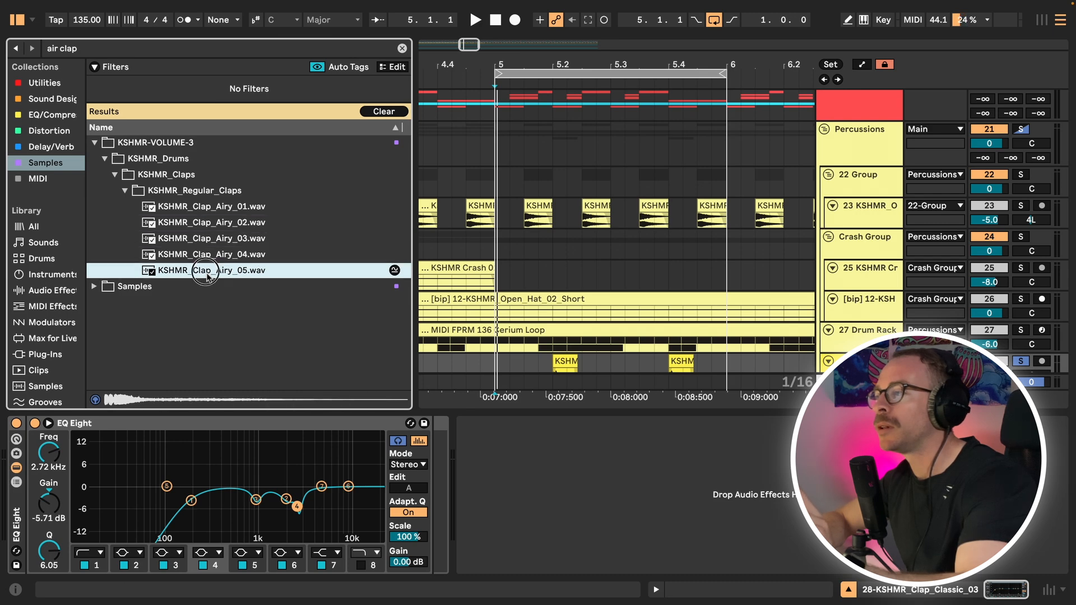
left_click(212, 227)
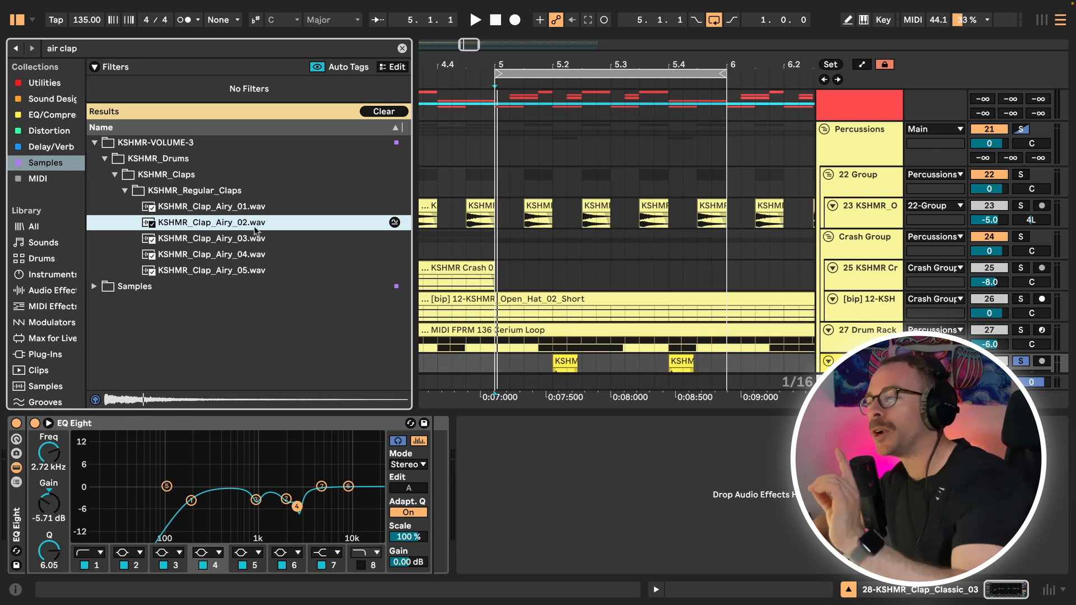
left_click(254, 242)
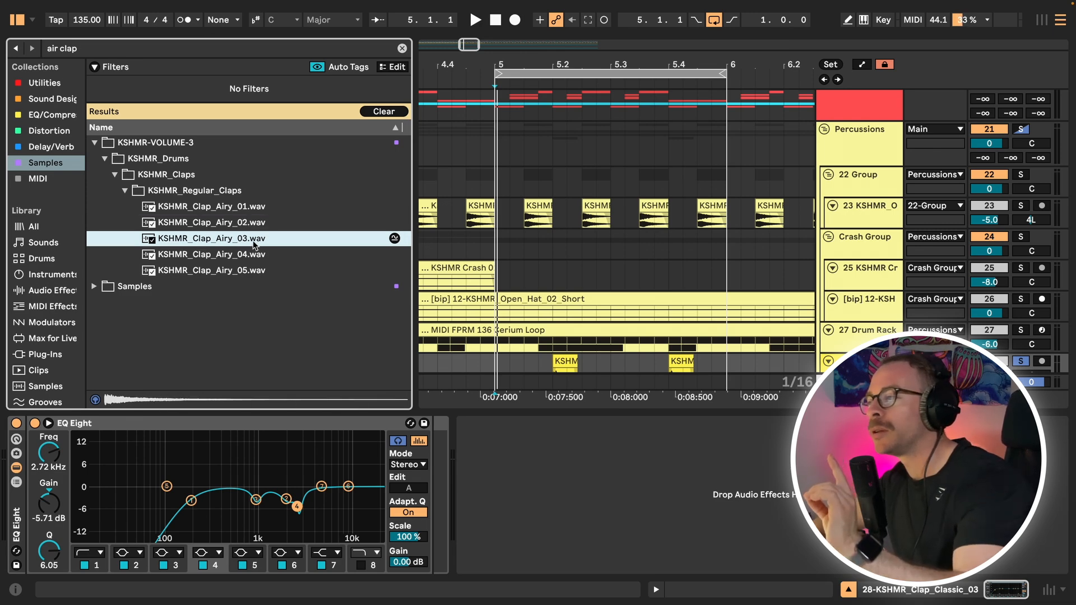
- Place KSHMR_Clap_Airy_02 on a new track below the classic clap at beat 5.2 and copy it to beat 5.4
left_click_drag(235, 222, 583, 268)
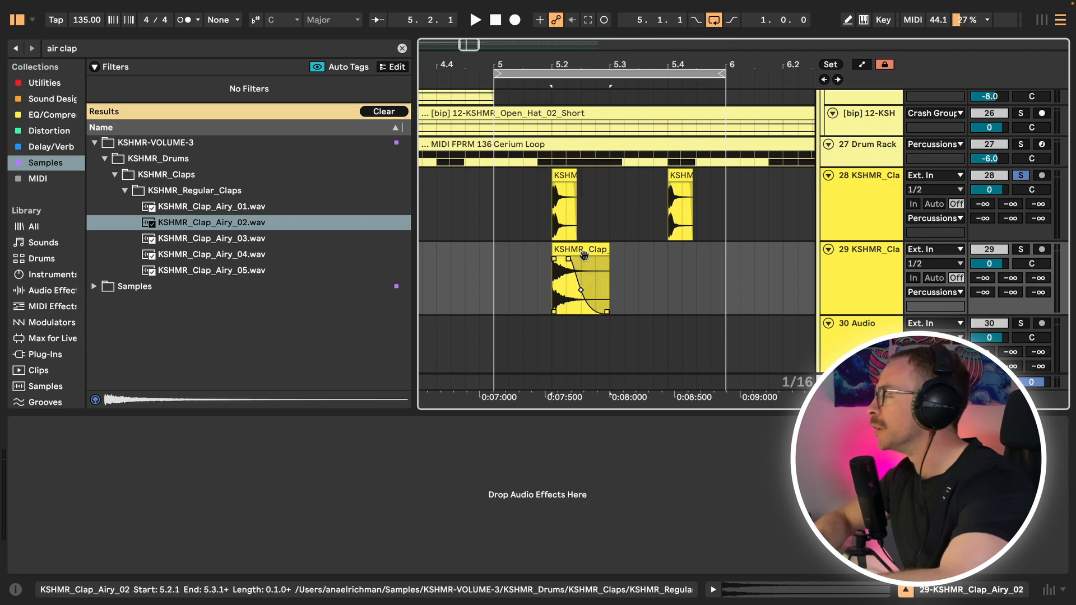
left_click_drag(579, 251, 696, 251)
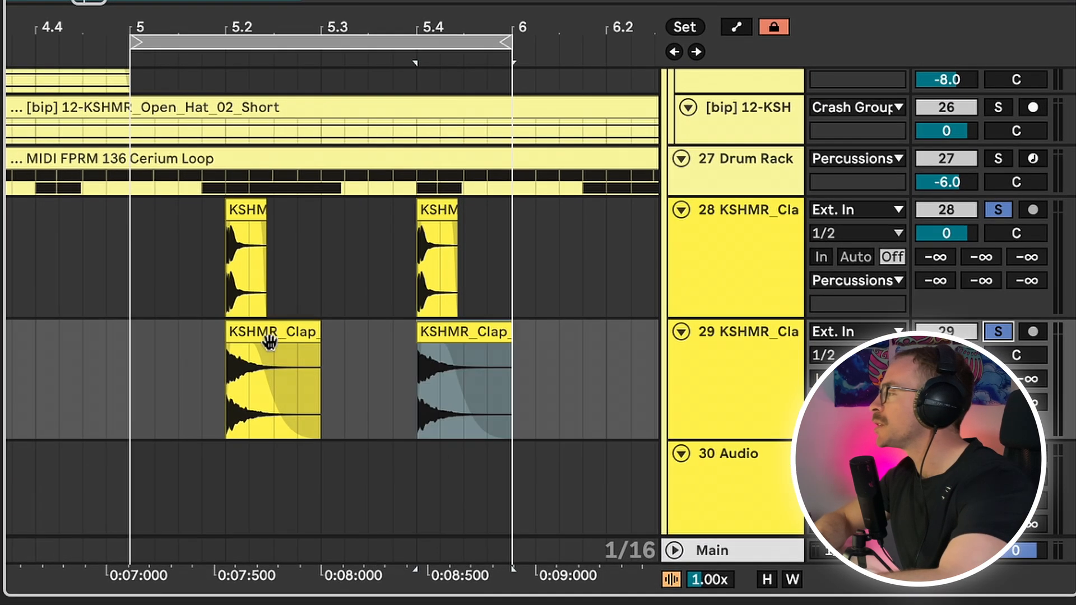
- Play the loop and compare the layered claps by toggling solo on the airy clap track and the classic clap track
left_click(264, 335)
key("space")
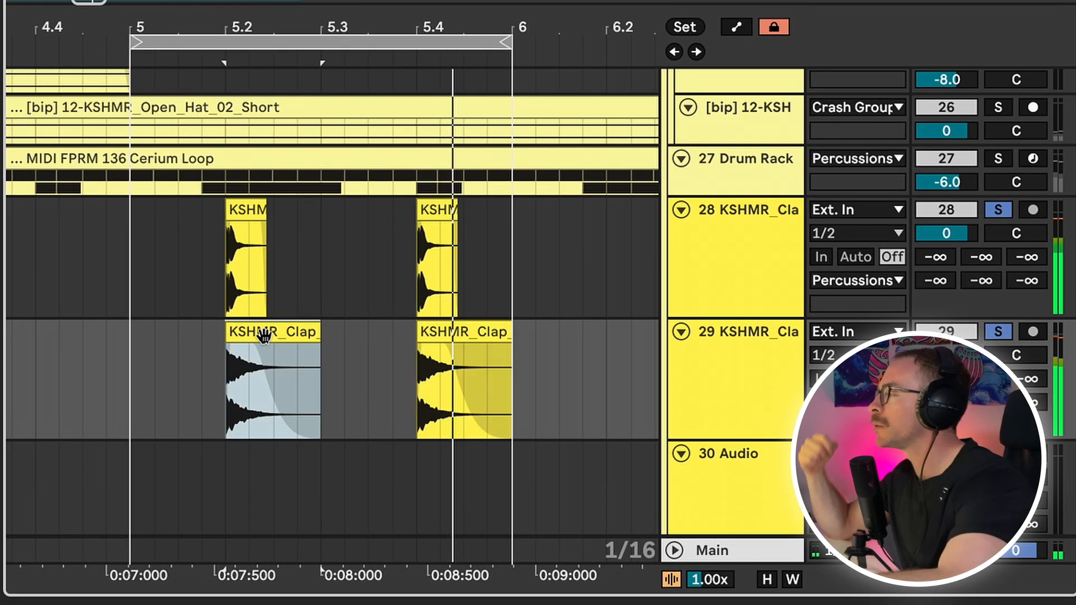
left_click(1008, 331)
left_click(1007, 332)
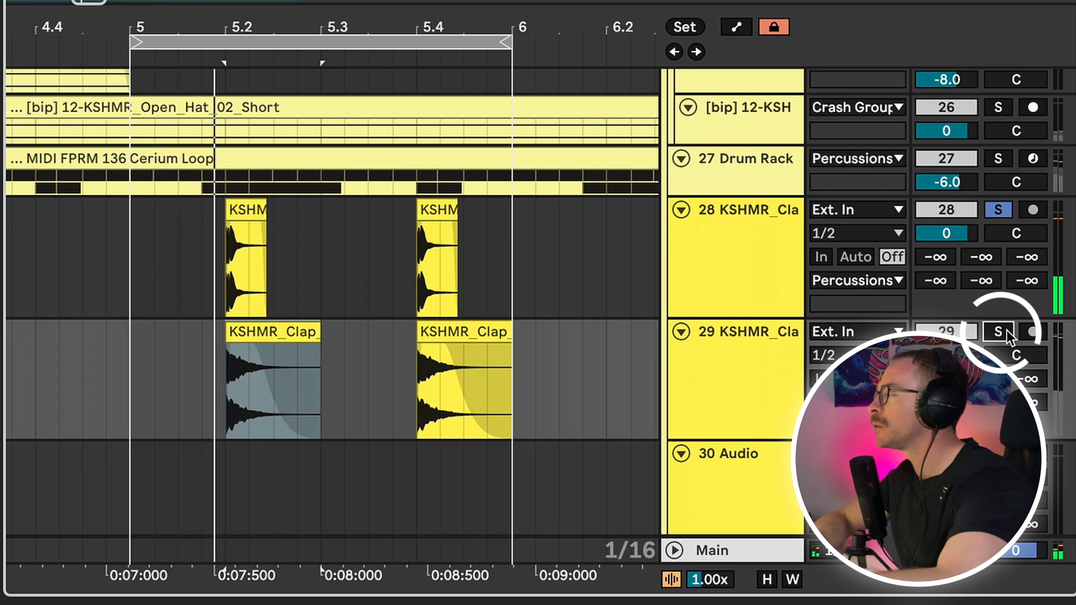
left_click(1006, 331)
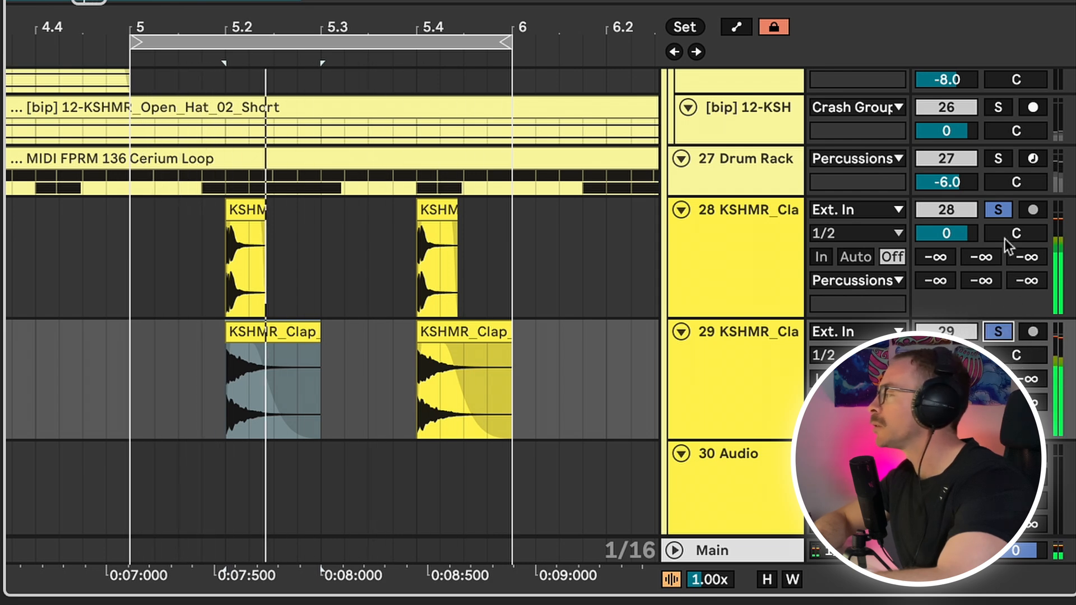
left_click(1003, 209)
left_click(1003, 208)
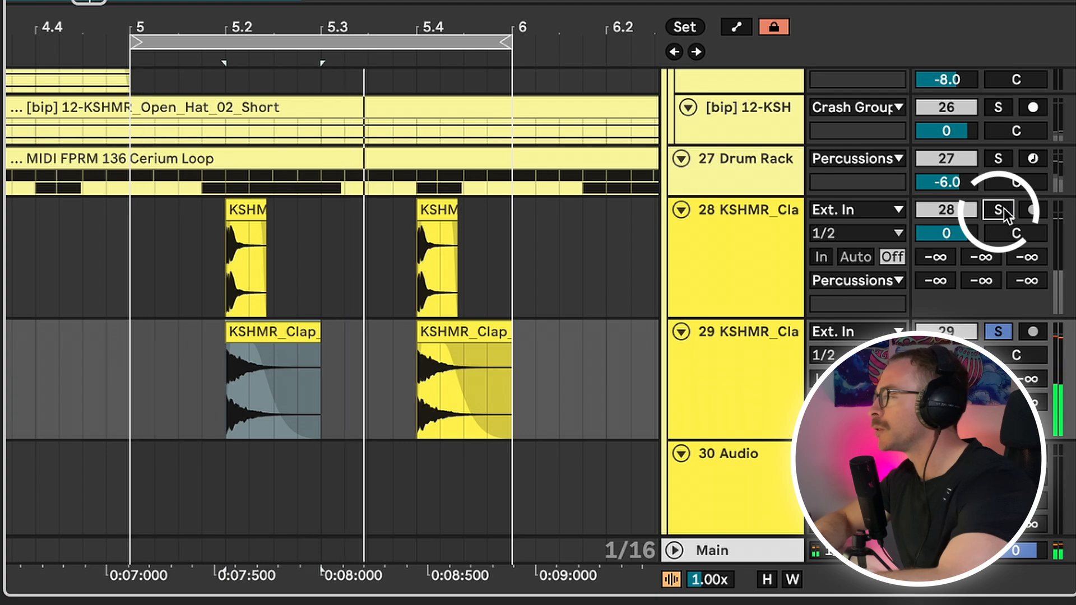
left_click(1003, 208)
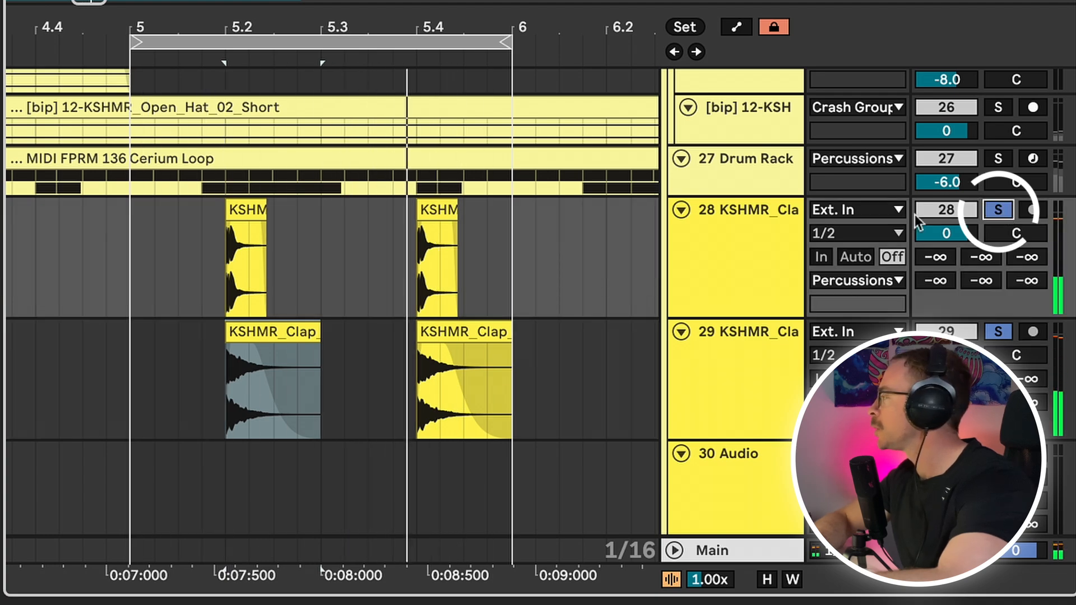
key("space")
- Add a short fade-in to the start of the first KSHMR_Clap_Airy_02 clip at beat 5.2
left_click(285, 334)
key("z")
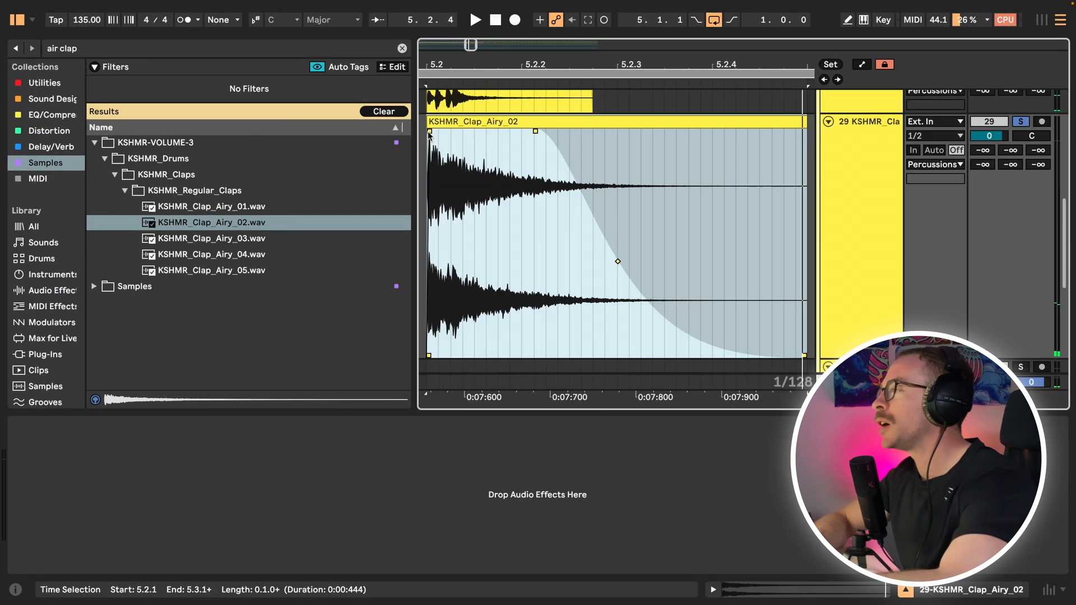
scroll(458, 189, "up", 2)
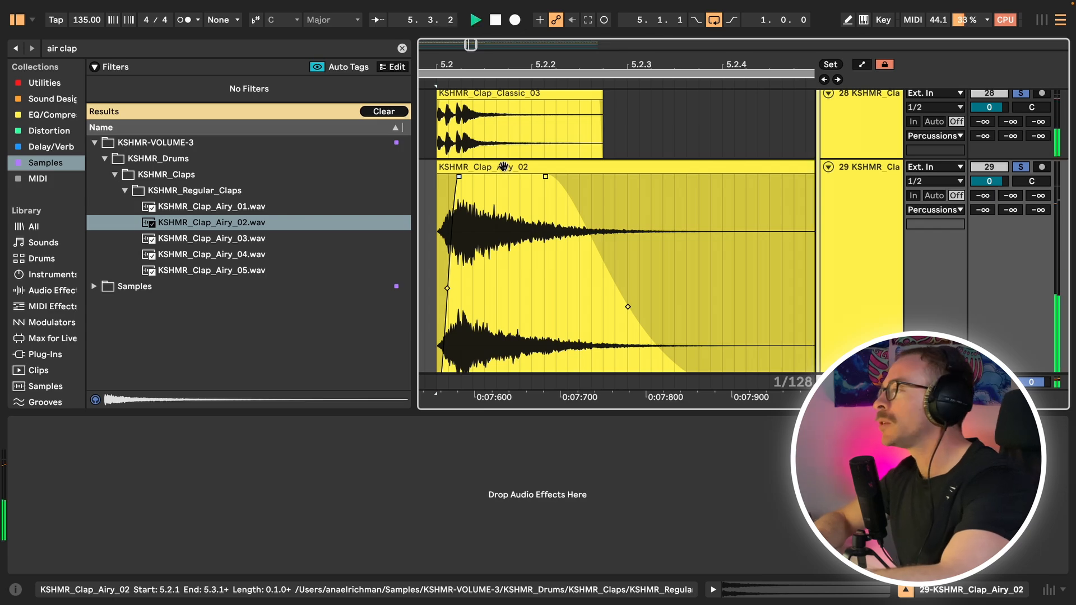
left_click(503, 166)
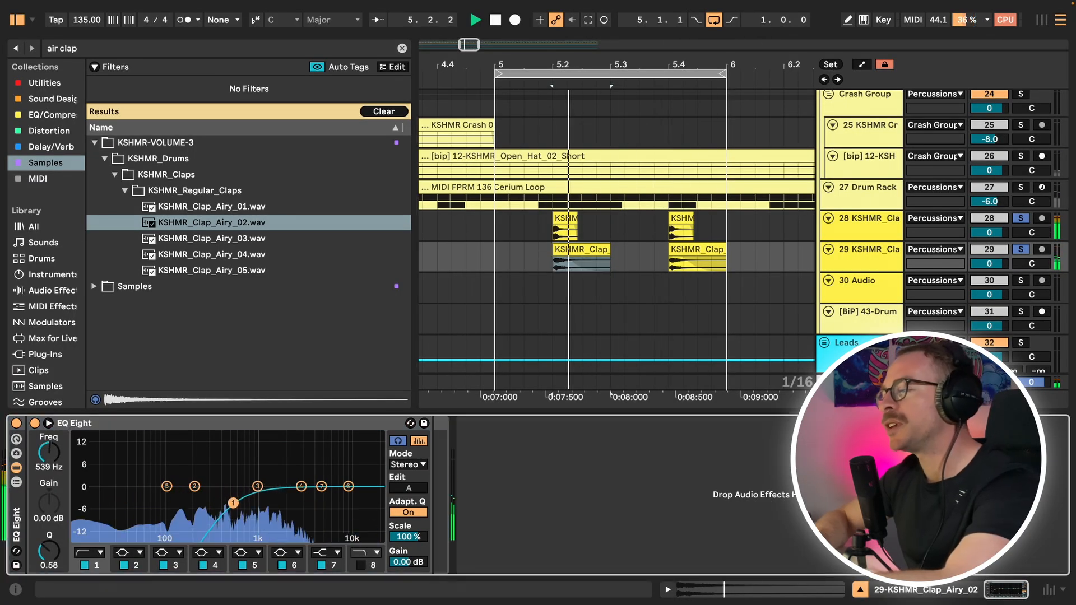
- Shape the airy clap in EQ Eight with a low cut around 700 Hz, dips on bands 4 and 6, and a 0.62 dB high shelf at 6.25 kHz
left_click_drag(240, 503, 243, 506)
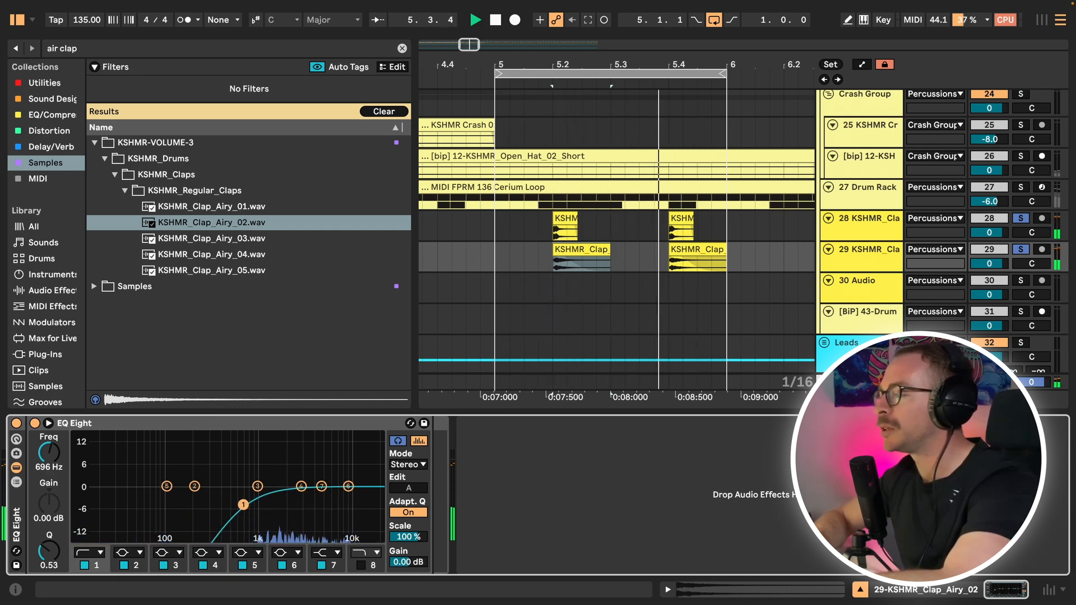
left_click_drag(301, 486, 279, 502)
left_click_drag(279, 502, 276, 501)
left_click_drag(348, 486, 302, 502)
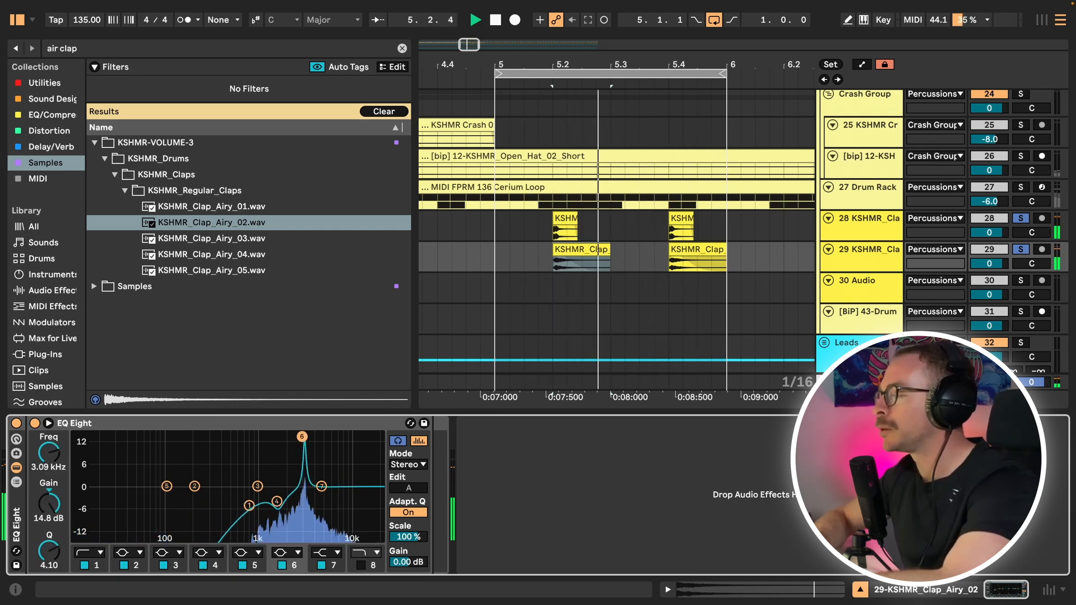
left_click_drag(321, 487, 329, 484)
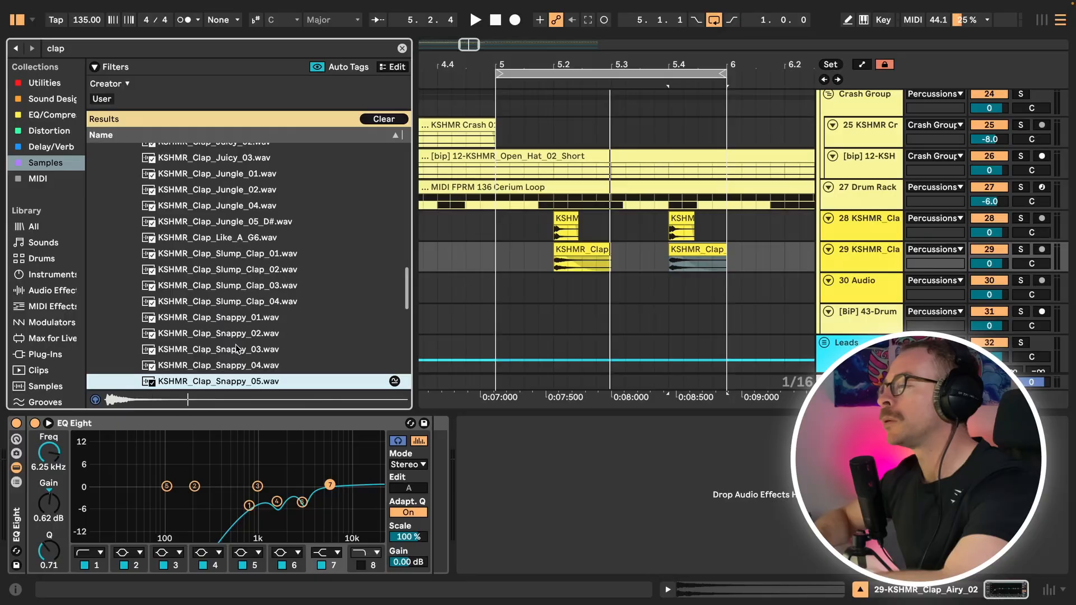
- Audition the snappy claps and place KSHMR_Clap_Snappy_02 on track 30 at beat 5.2
key("Down")
key("Up")
key("Up")
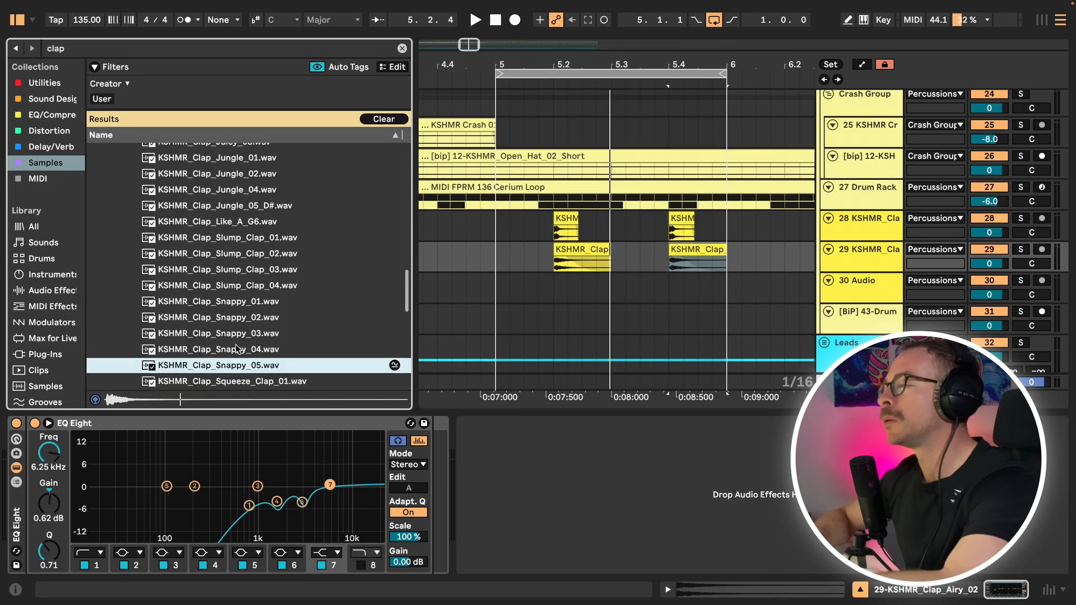
key("Up")
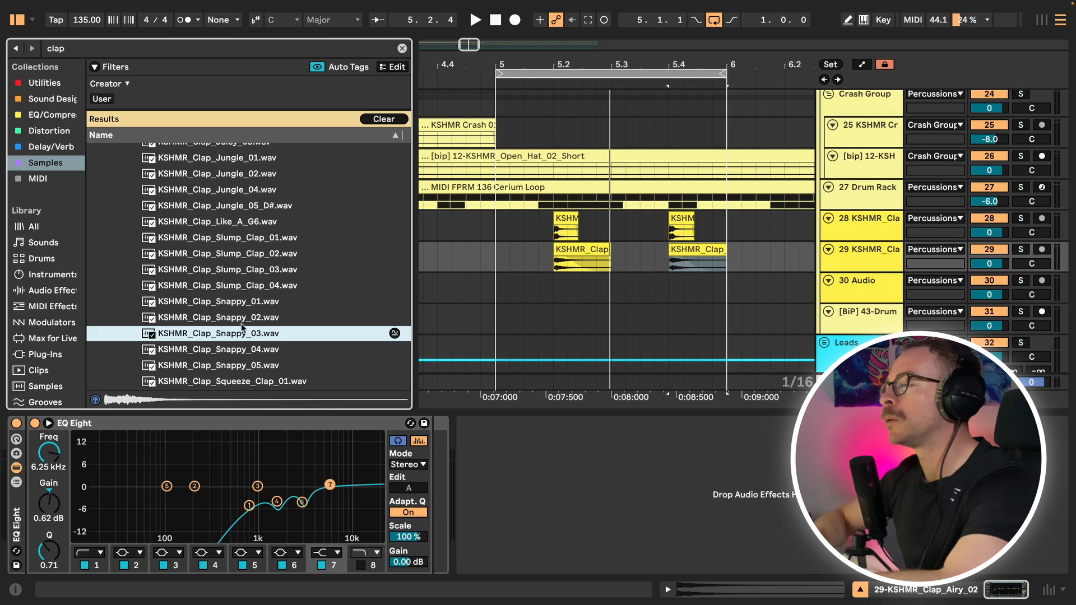
key("Up")
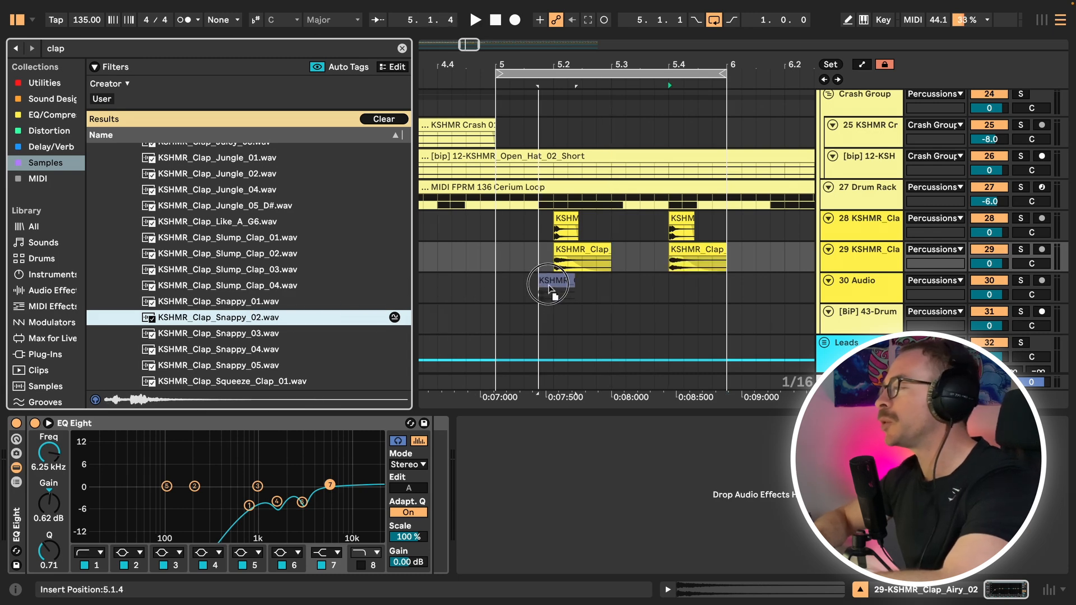
left_click_drag(554, 287, 554, 287)
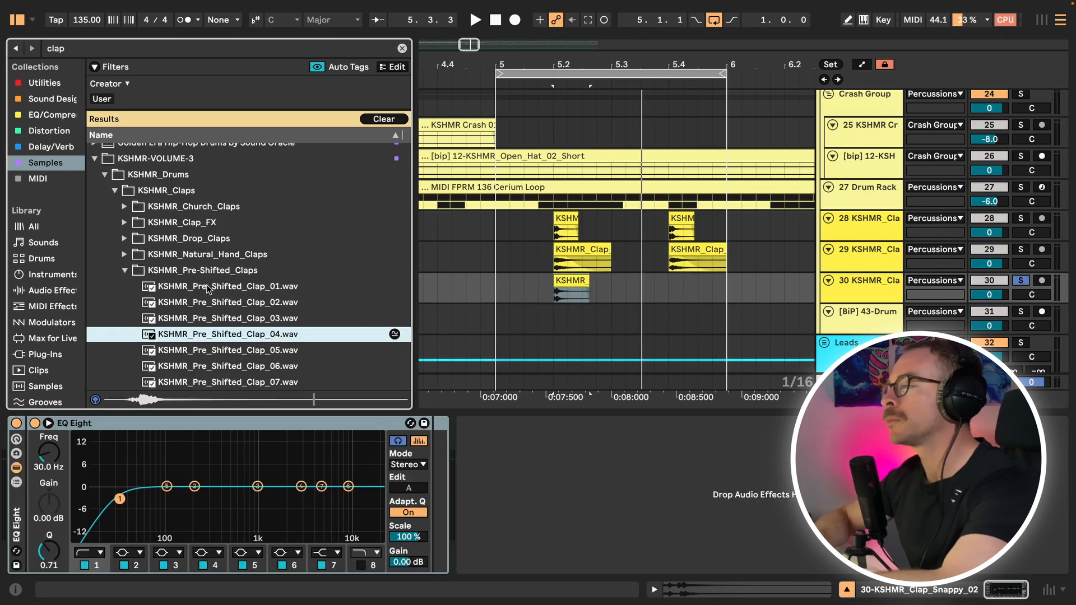
- Audition the KSHMR pre-shifted claps 06 and 07 and place a pre-shifted clap on track 30 just before beat 5.4
left_click(222, 364)
key("Down")
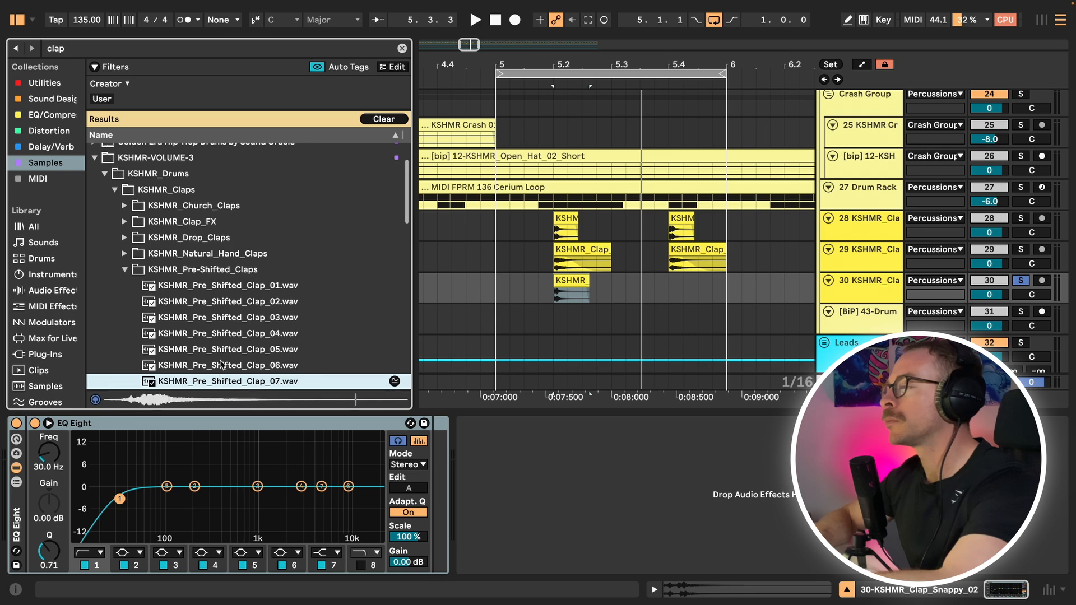
key("Up")
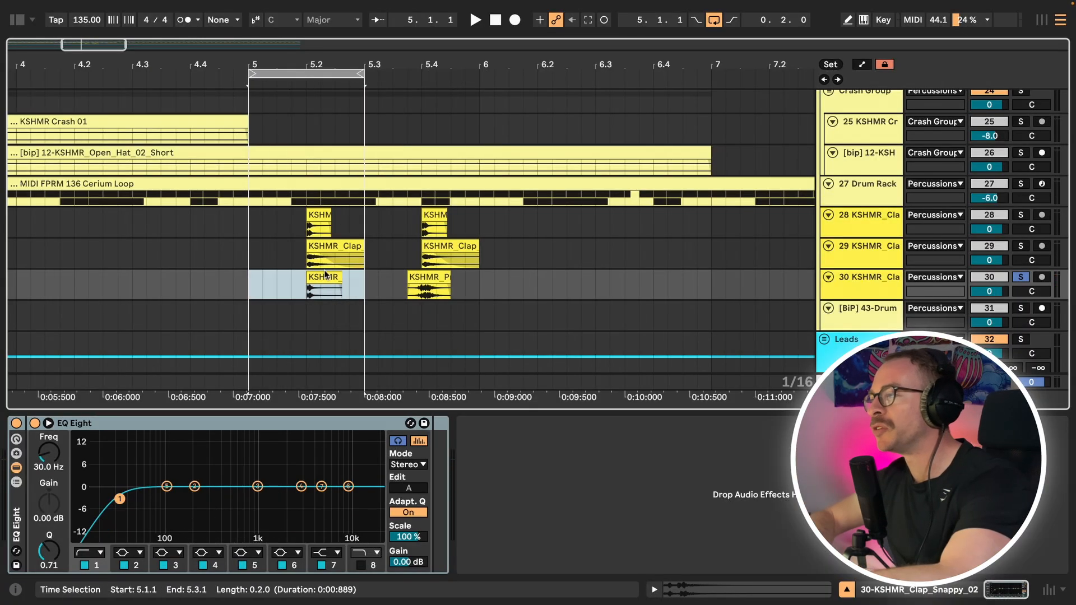
- Shape the looping snappy clap in EQ Eight with a low cut at 160 Hz, a dip around 3 kHz, and a 12.9 kHz high cut
key("space")
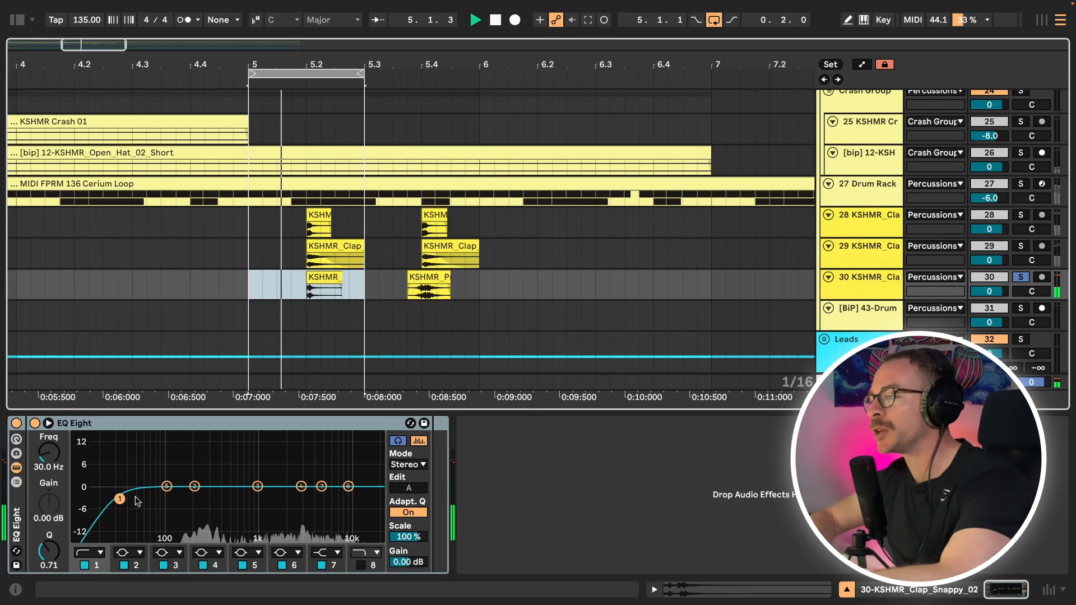
left_click_drag(121, 499, 165, 500)
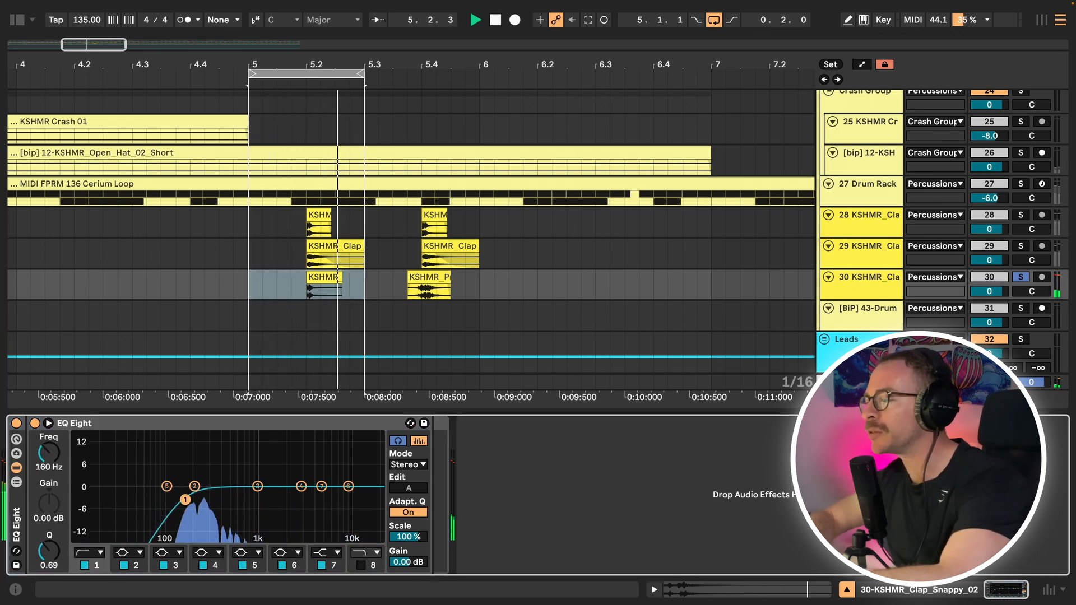
left_click(300, 486)
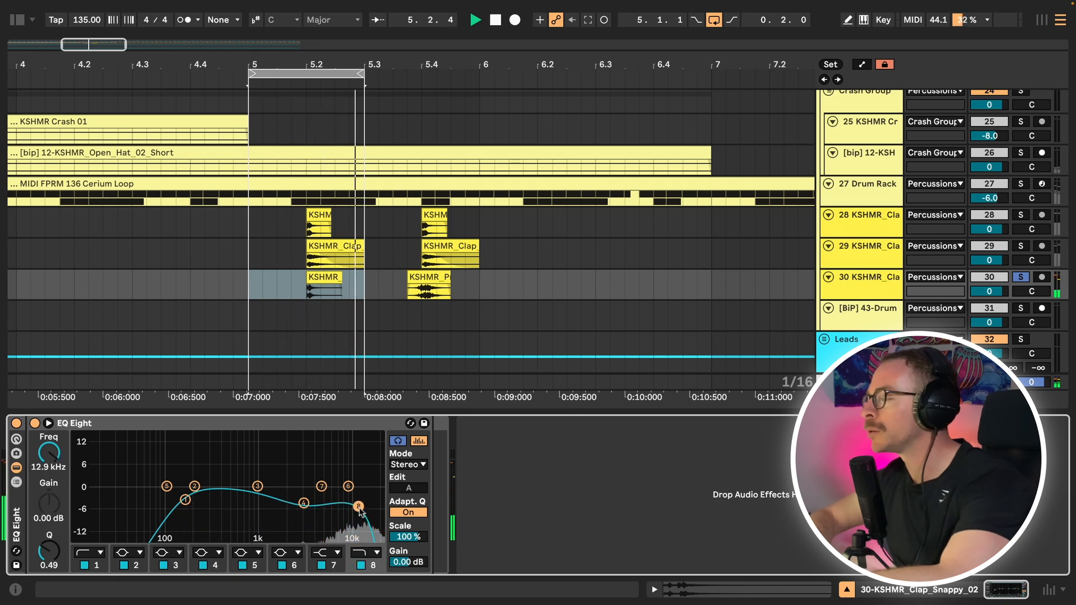
- Solo the airy and classic clap tracks alongside the snappy one and shift the KSHMR_Clap_Snappy_02 clip slightly ahead of beat 5.2
left_click(1020, 246)
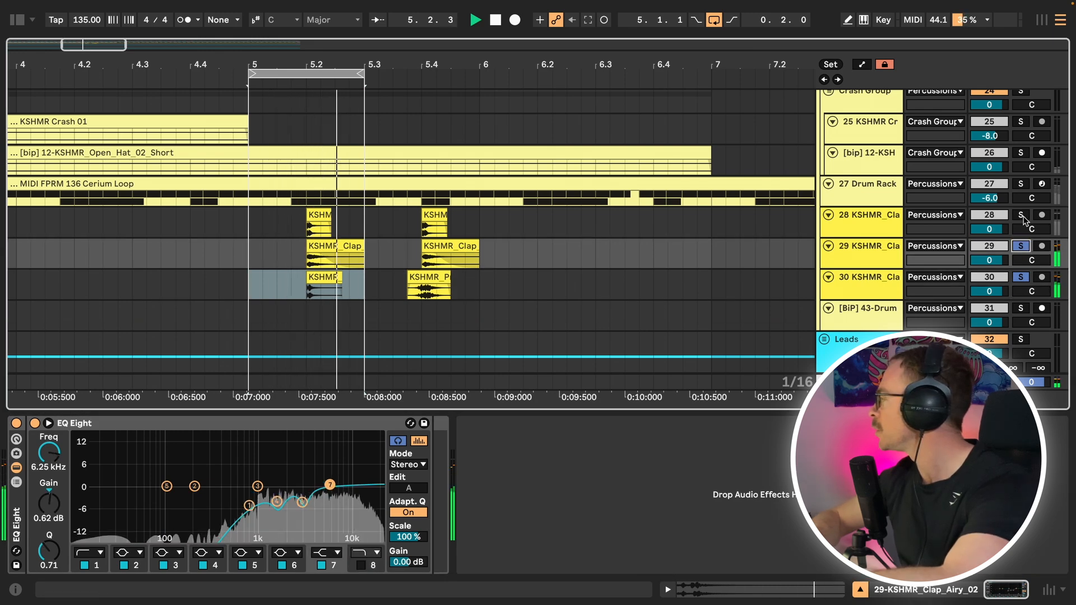
left_click(1021, 216)
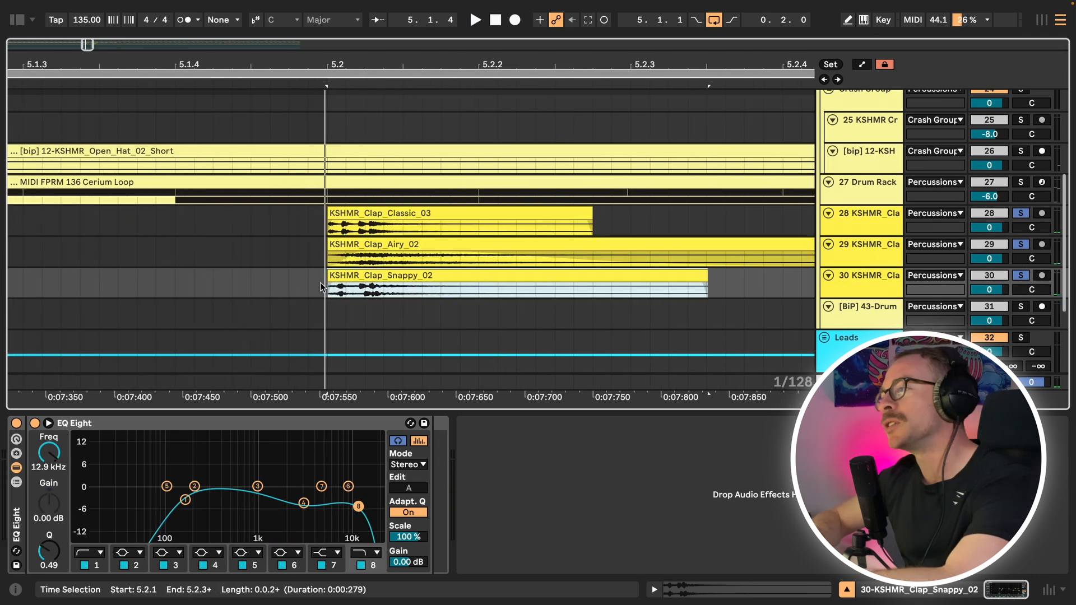
scroll(358, 282, "left", 1)
left_click_drag(374, 280, 365, 285)
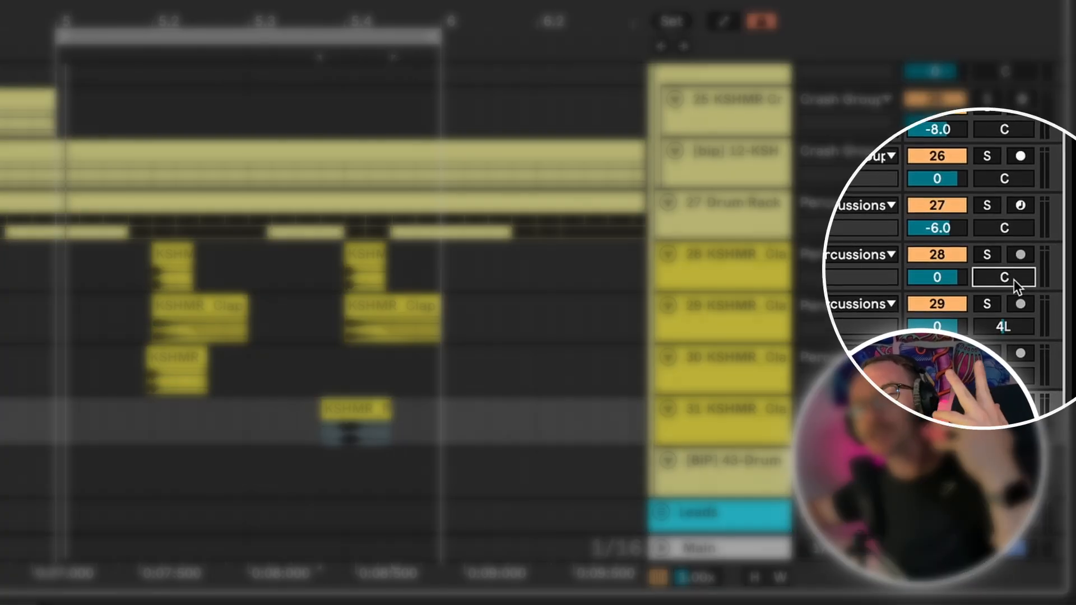
- Pan the classic clap on track 28 to 3R
left_click_drag(1017, 281, 1014, 276)
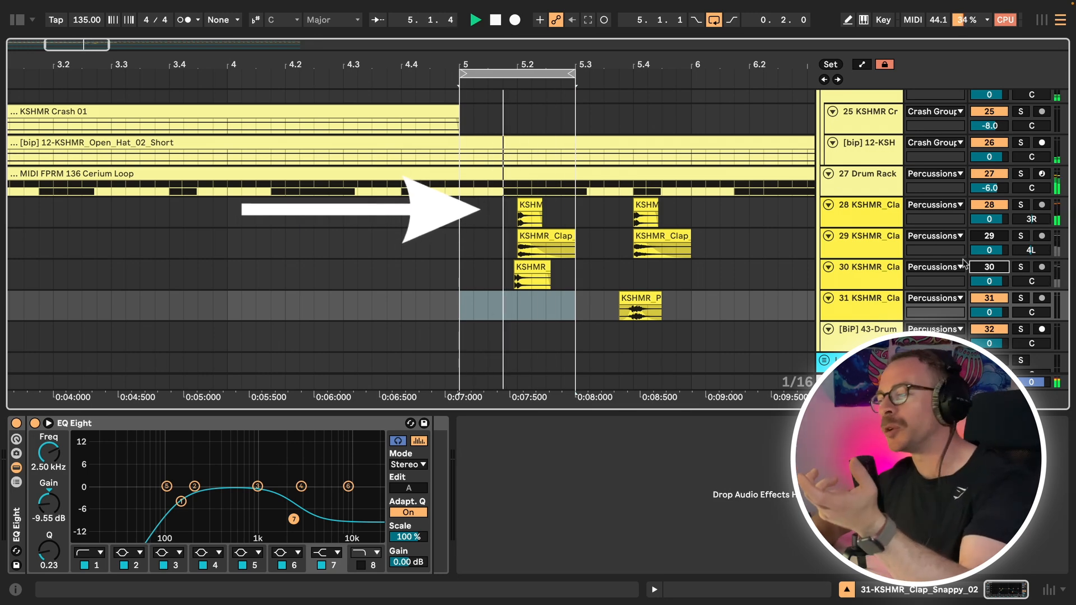
- Compare the EQ curves of the classic and airy layers during playback and examine the snappy clip's start offset against both
left_click(529, 219)
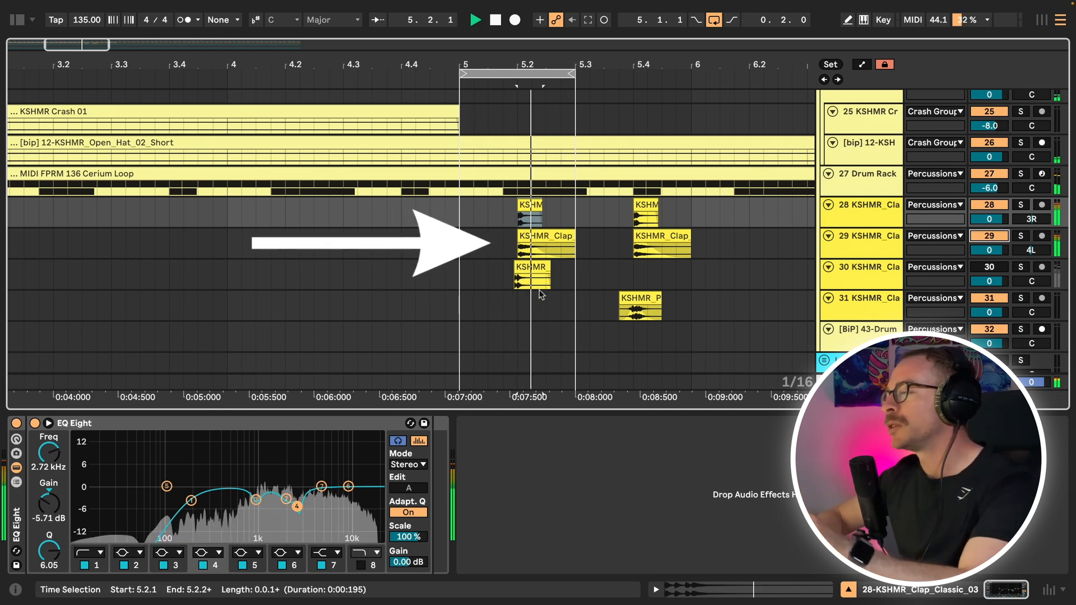
left_click(533, 250)
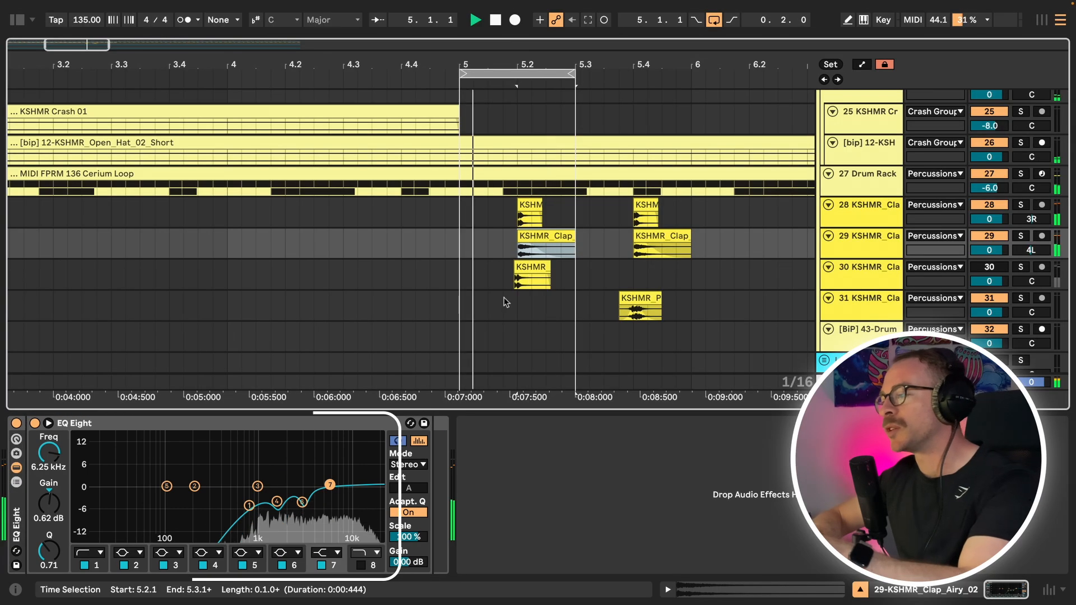
left_click(531, 205)
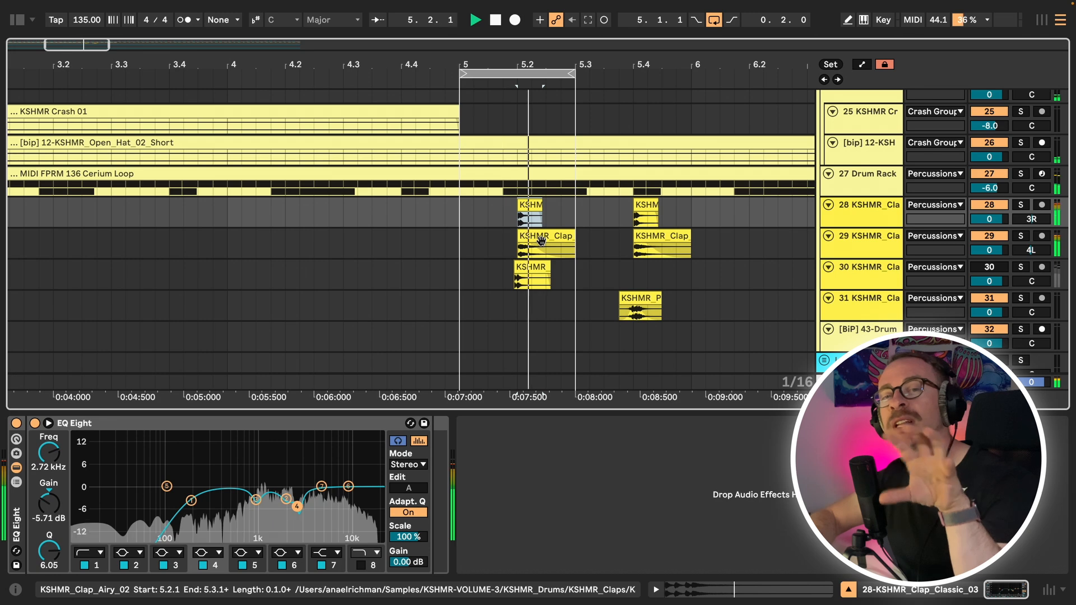
left_click(541, 269)
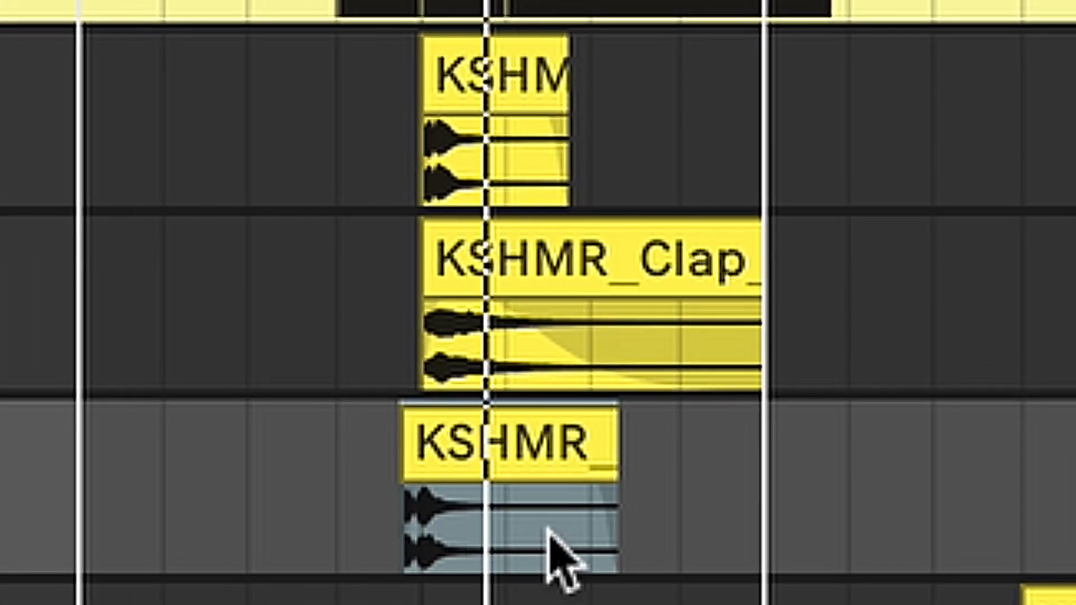
left_click(563, 475)
key("plus")
key("plus")
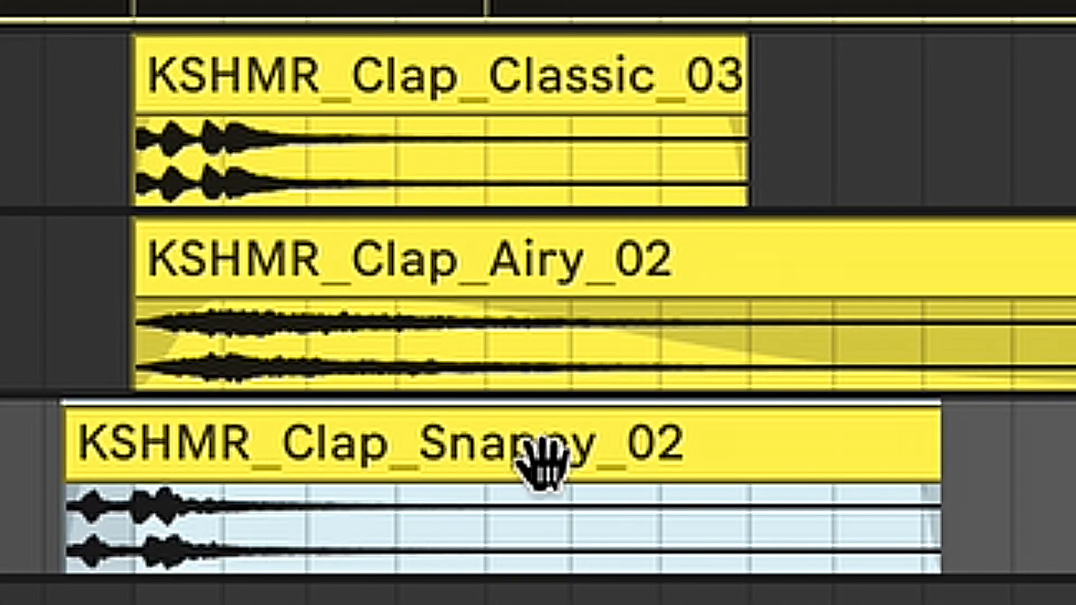